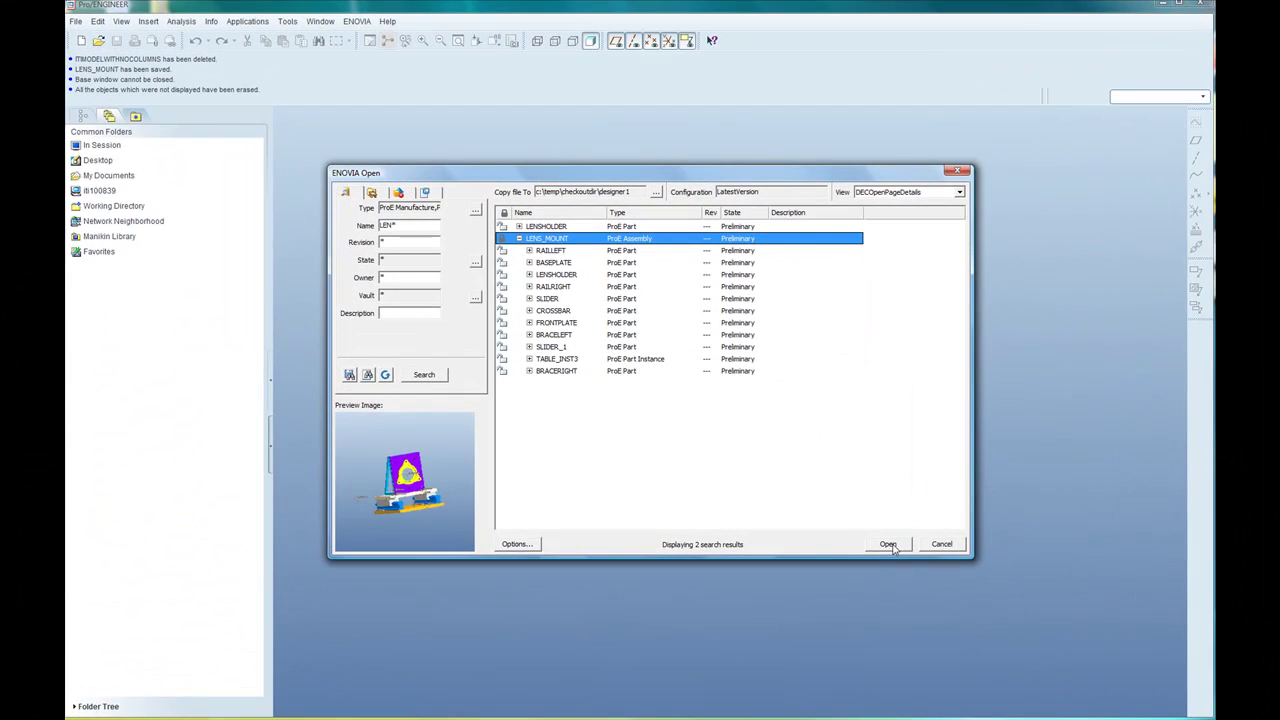
Open LENS_MOUNT, save it with its new FILTERHOLDER part to ENOVIA, and view its PLM status.
{"action": "left_click", "coordinate": [888, 544]}
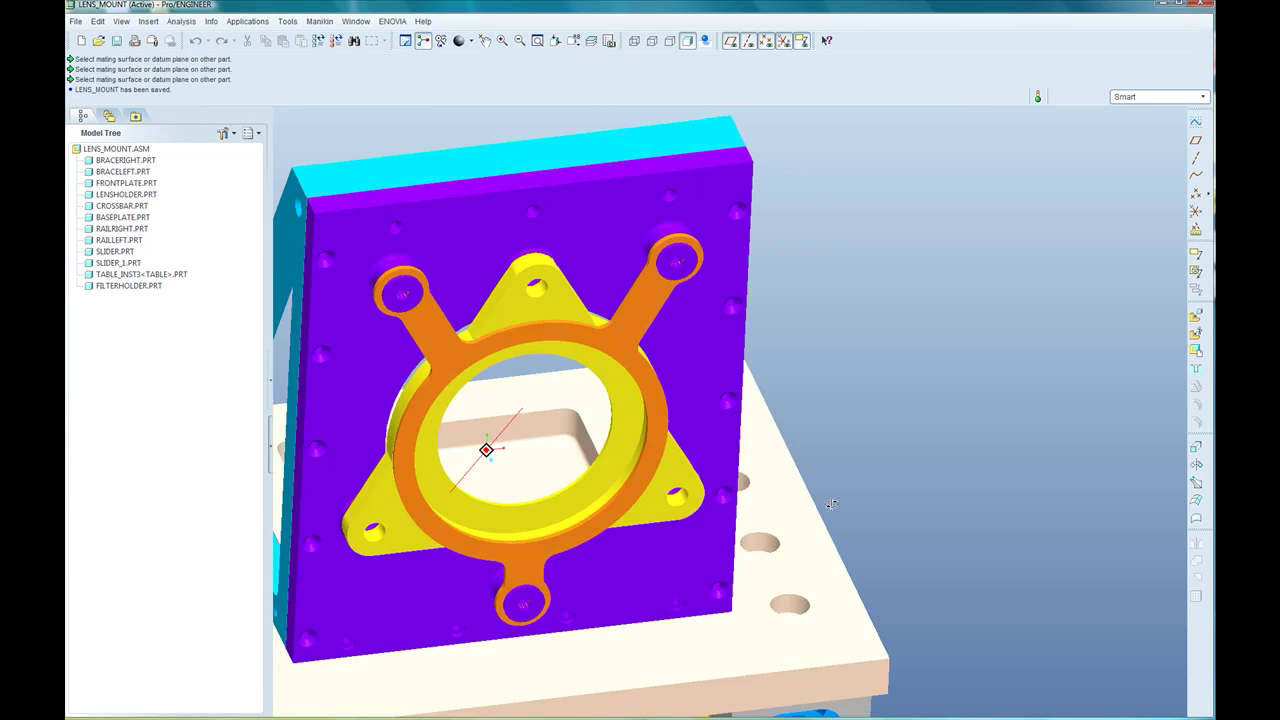
{"action": "left_click", "coordinate": [392, 21]}
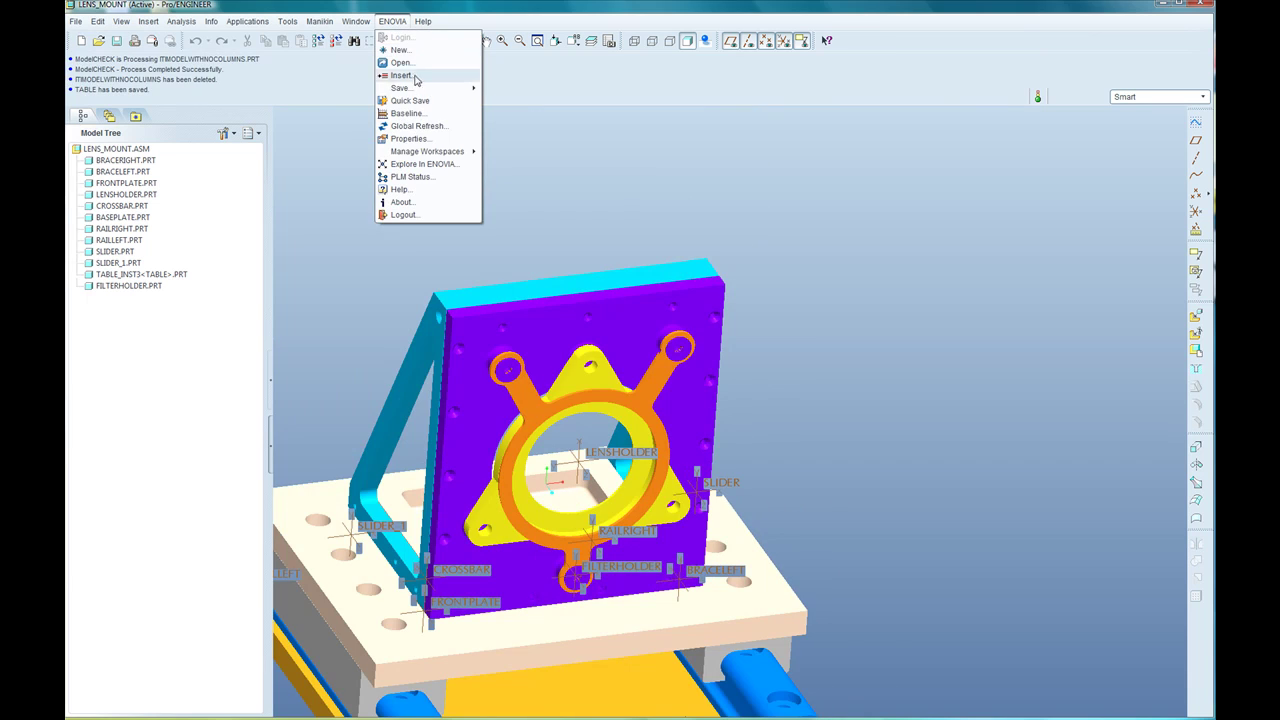
{"action": "mouse_move", "coordinate": [424, 90]}
{"action": "left_click", "coordinate": [500, 92]}
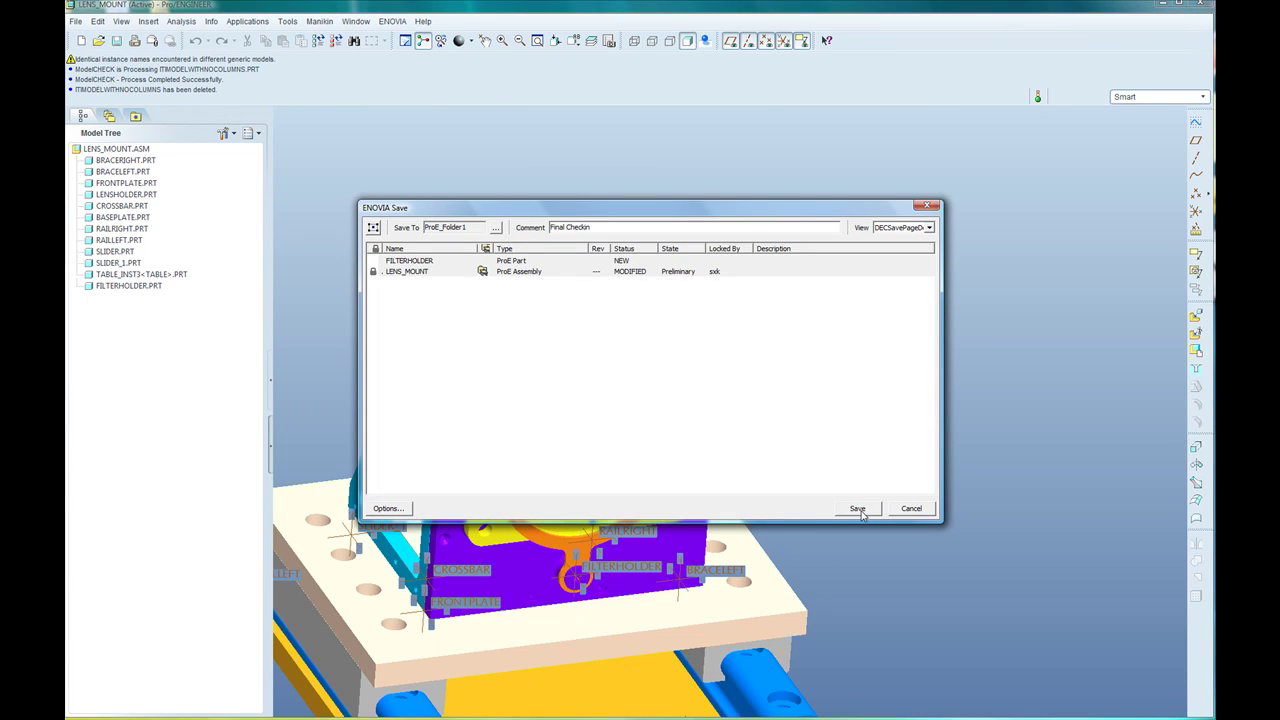
{"action": "left_click", "coordinate": [858, 509]}
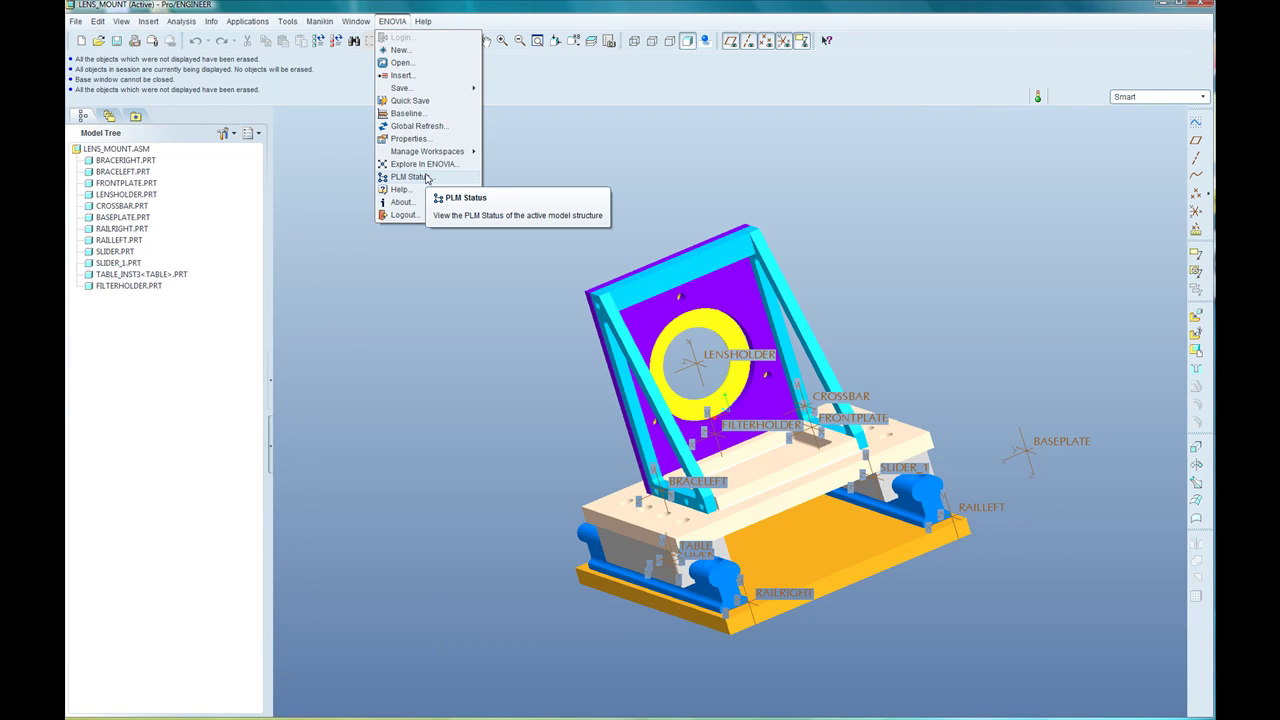
{"action": "left_click", "coordinate": [427, 178]}
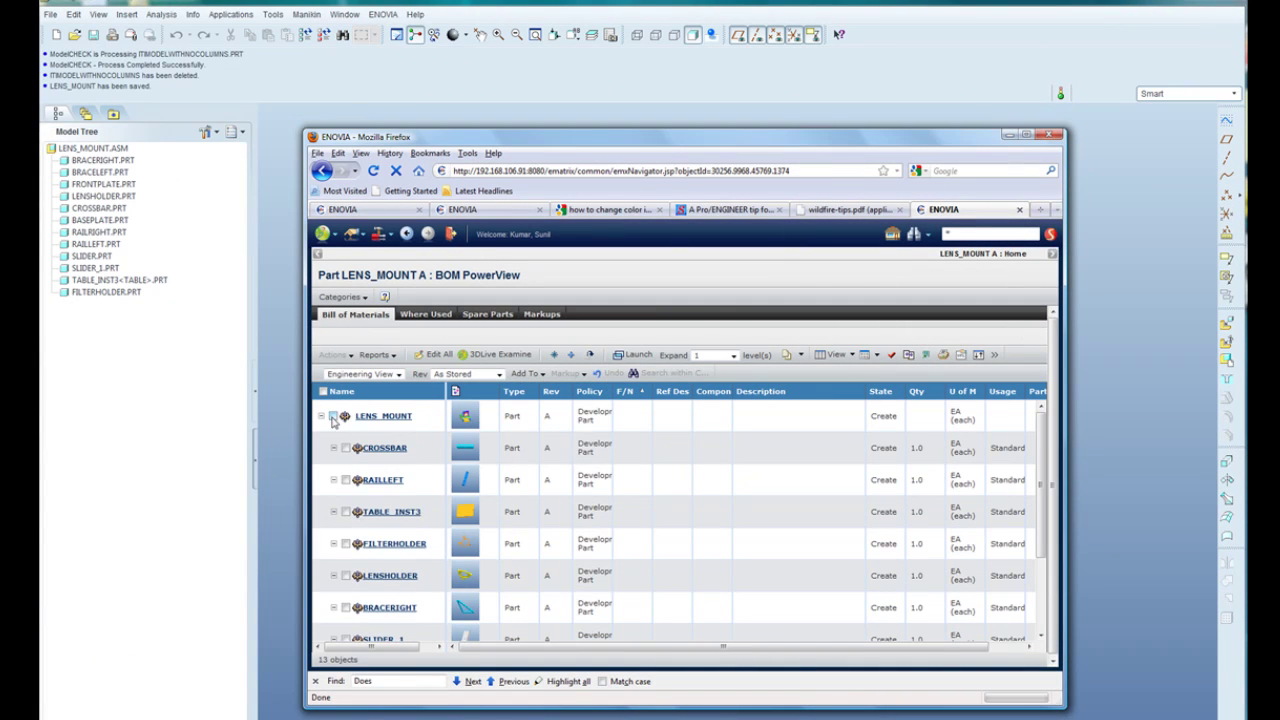
Tick the LENS_MOUNT root row in the Bill of Materials and scroll through its 13 objects.
{"action": "left_click", "coordinate": [333, 416]}
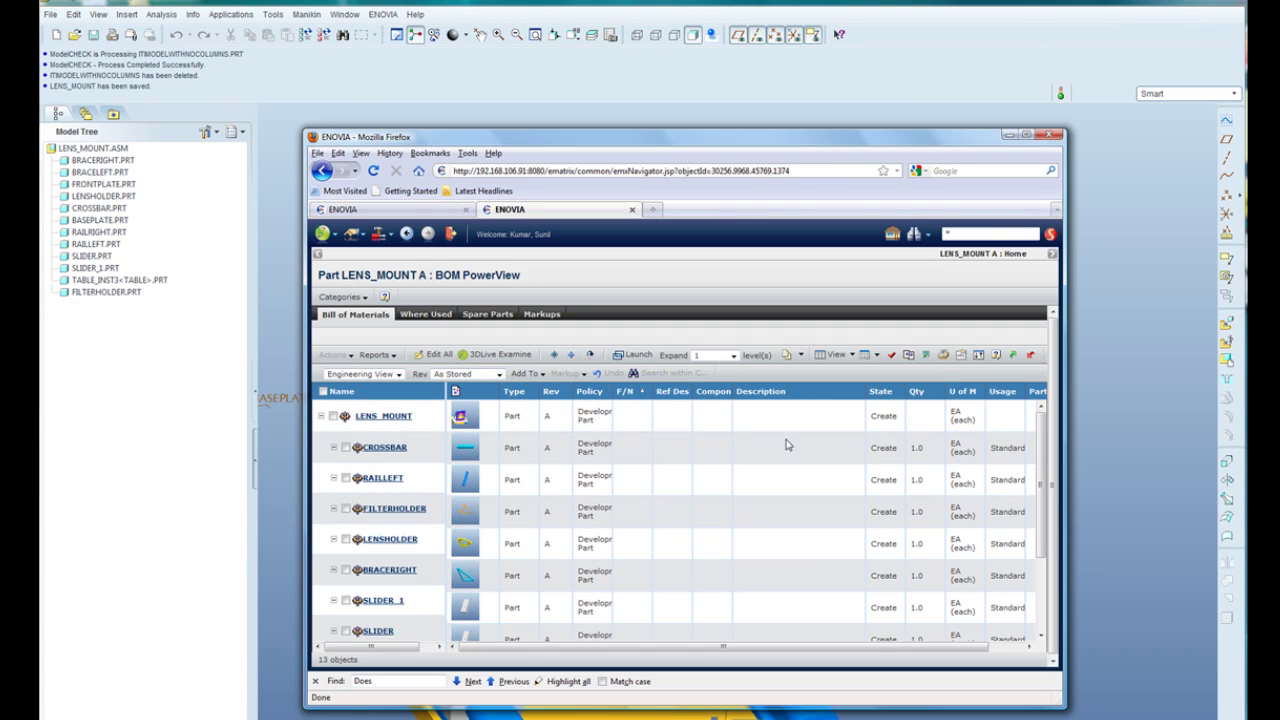
{"action": "mouse_move", "coordinate": [1043, 497]}
{"action": "left_mouse_down"}
{"action": "mouse_move", "coordinate": [1047, 524]}
{"action": "mouse_move", "coordinate": [1053, 492]}
{"action": "left_mouse_up"}
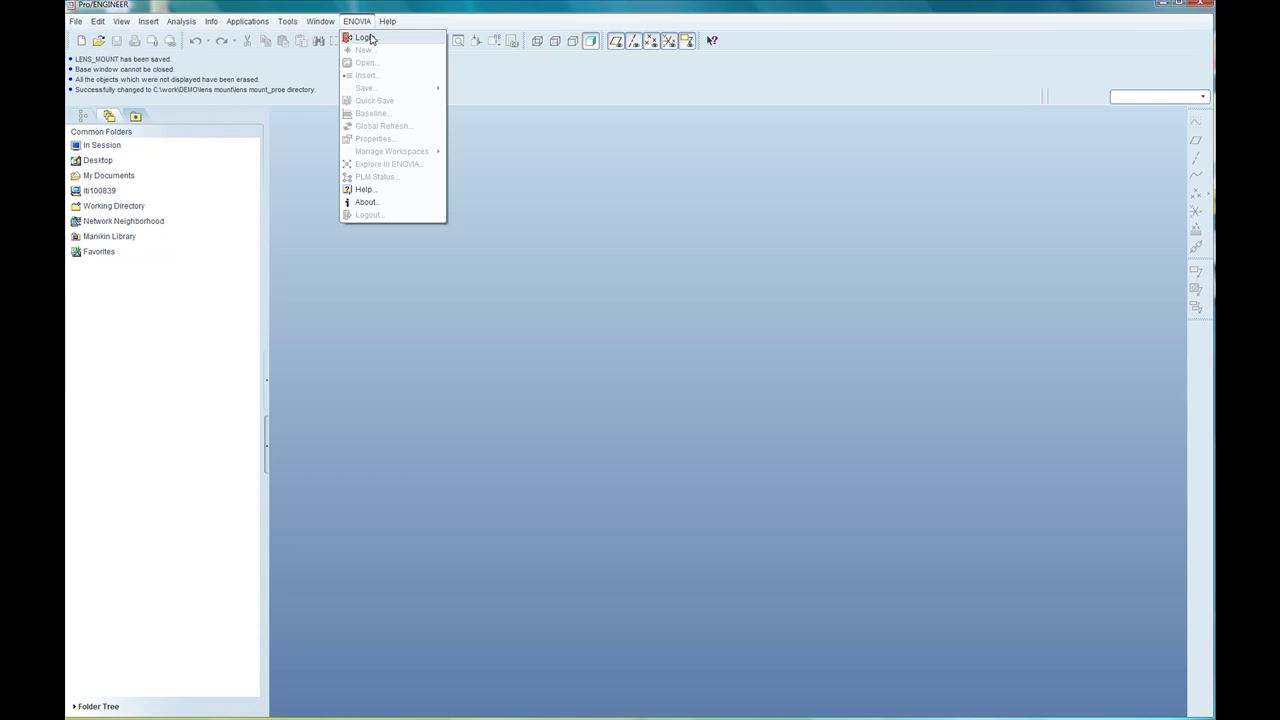
Log in to ENOVIA from Pro/ENGINEER with the account password.
{"action": "mouse_move", "coordinate": [370, 38]}
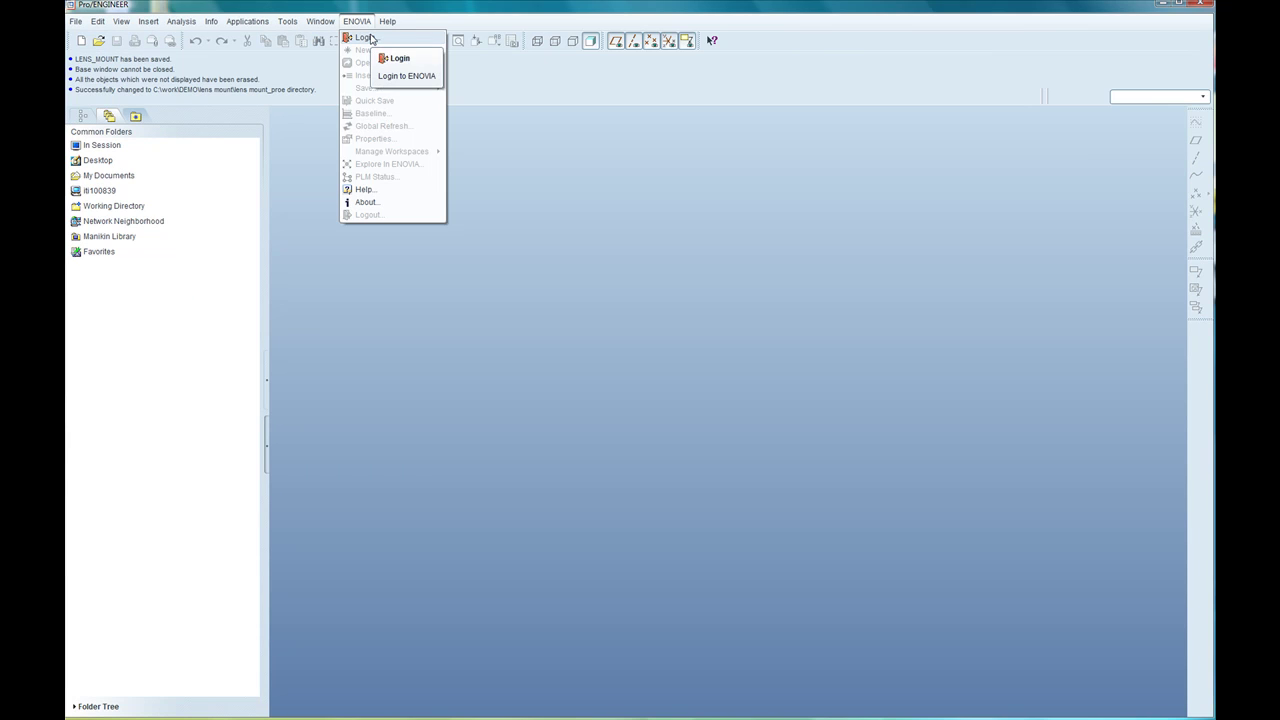
{"action": "left_click", "coordinate": [398, 58]}
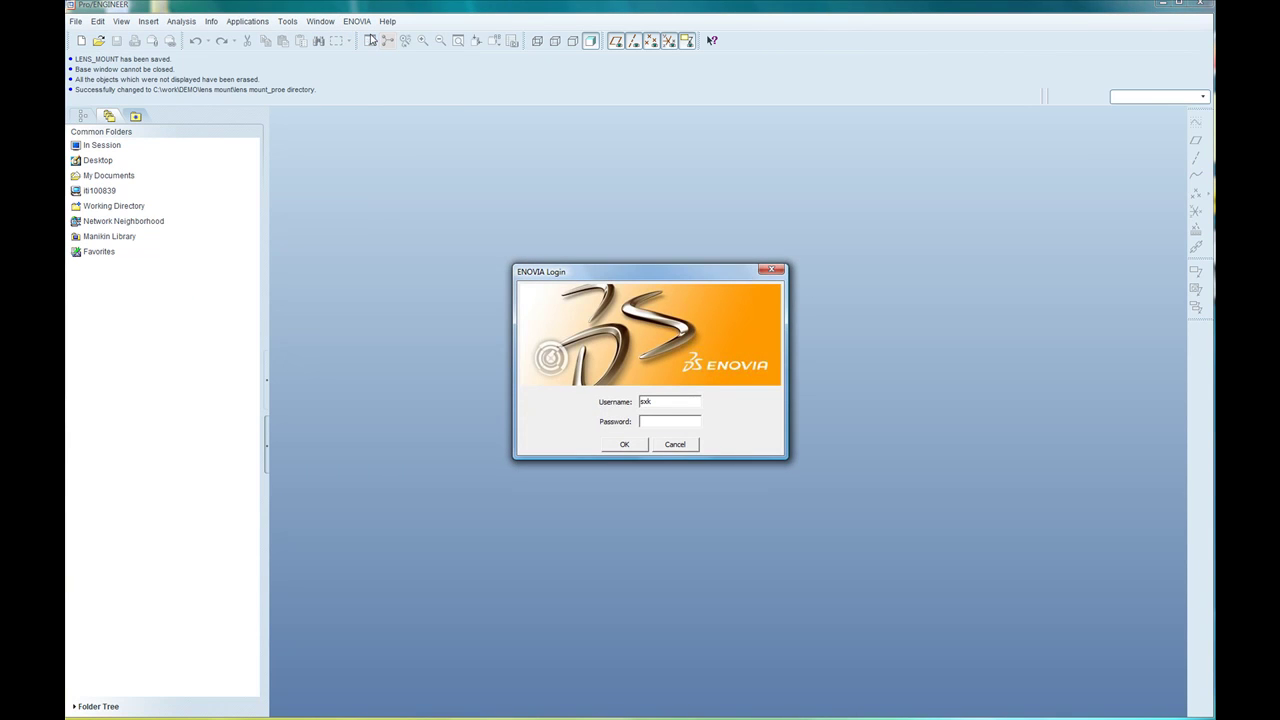
{"action": "type", "text": "**"}
{"action": "left_click", "coordinate": [624, 444]}
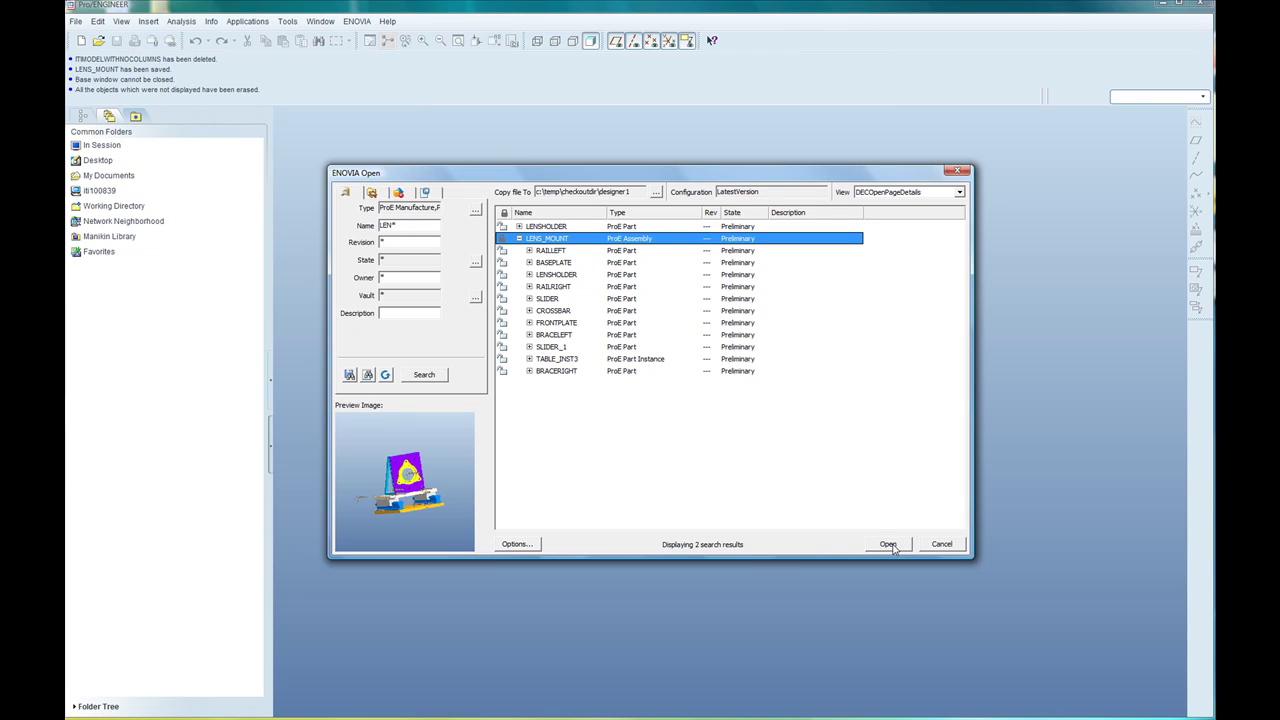
Open LENS_MOUNT from the search results and save it to ENOVIA with the comment 'Final Checkin'.
{"action": "left_click", "coordinate": [888, 544]}
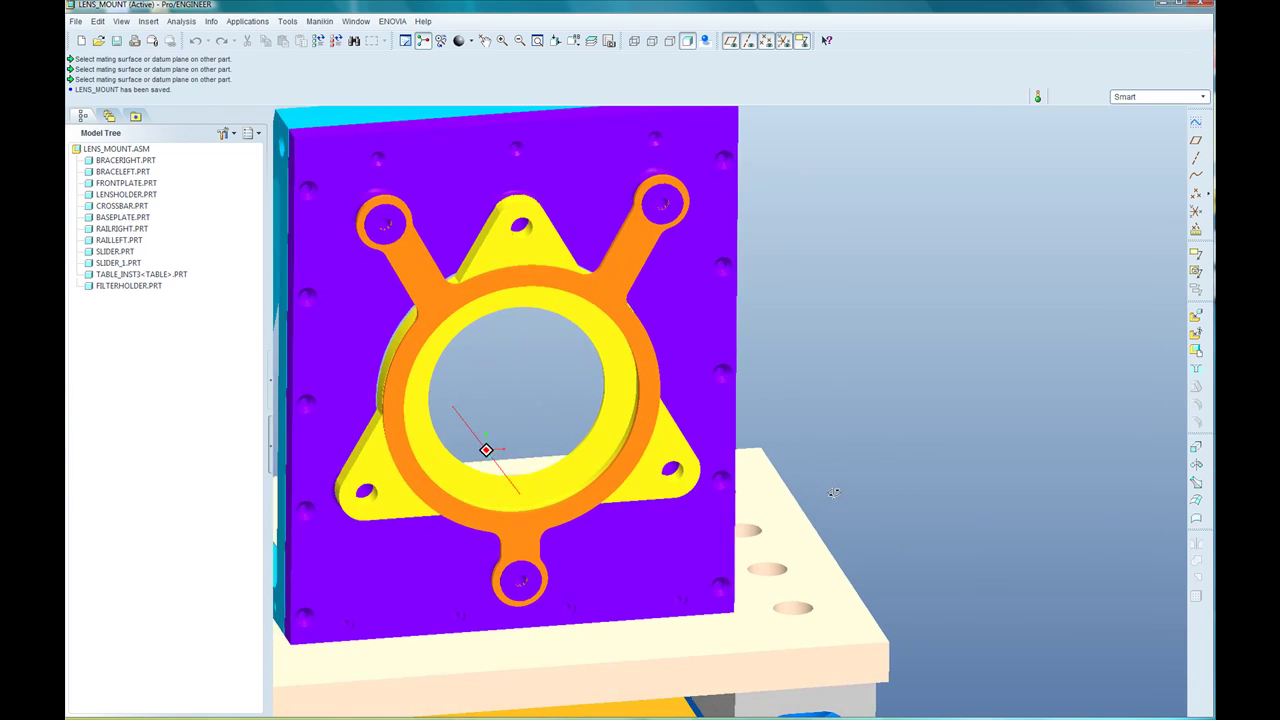
{"action": "left_click", "coordinate": [392, 21]}
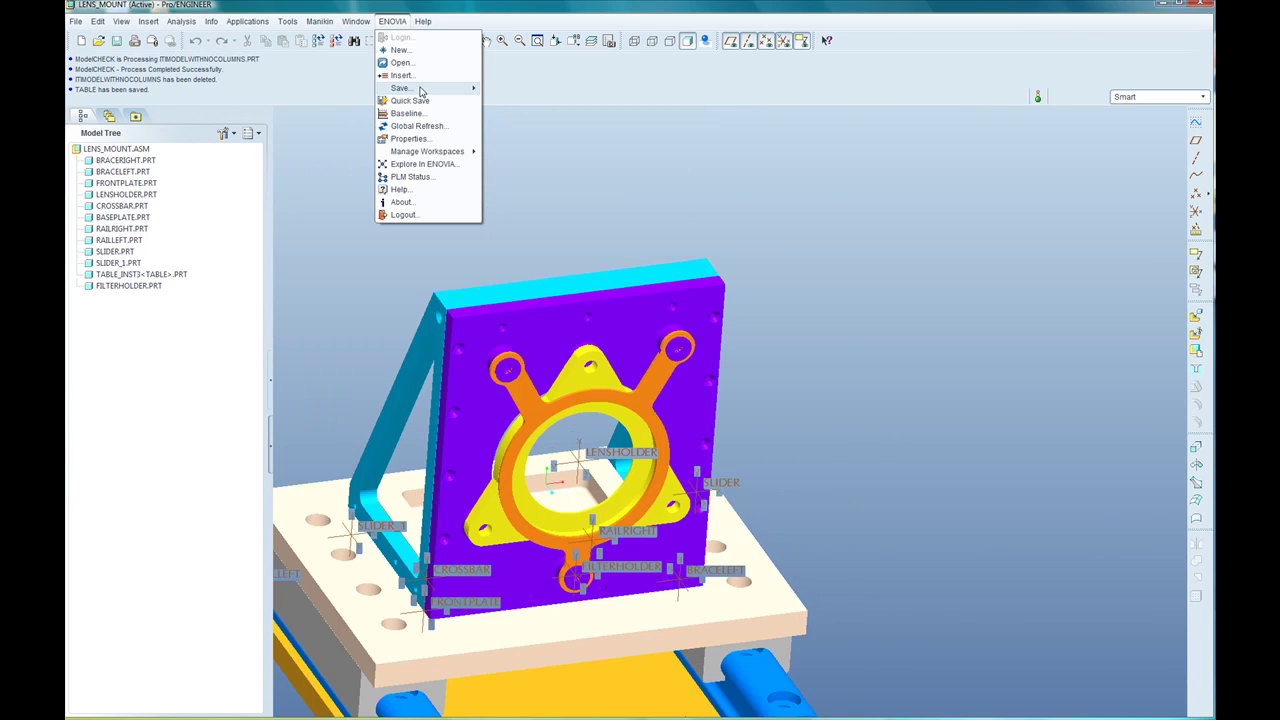
{"action": "mouse_move", "coordinate": [424, 92]}
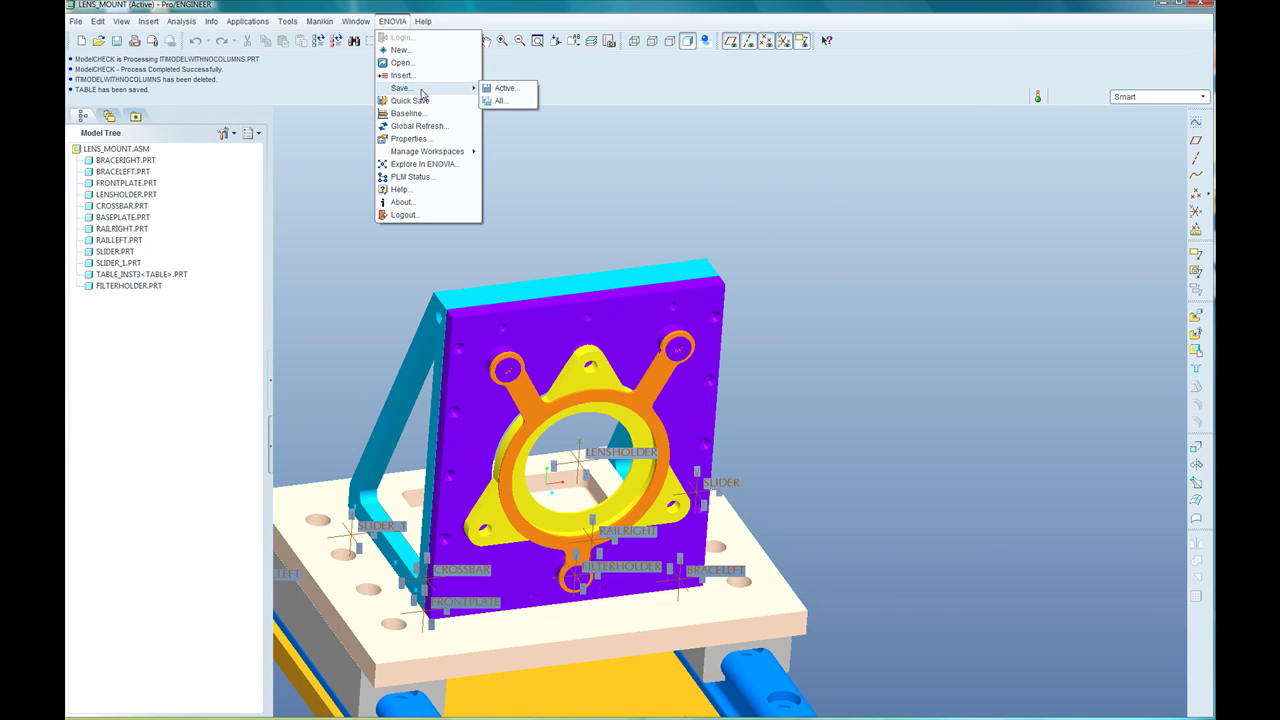
{"action": "left_click", "coordinate": [503, 89]}
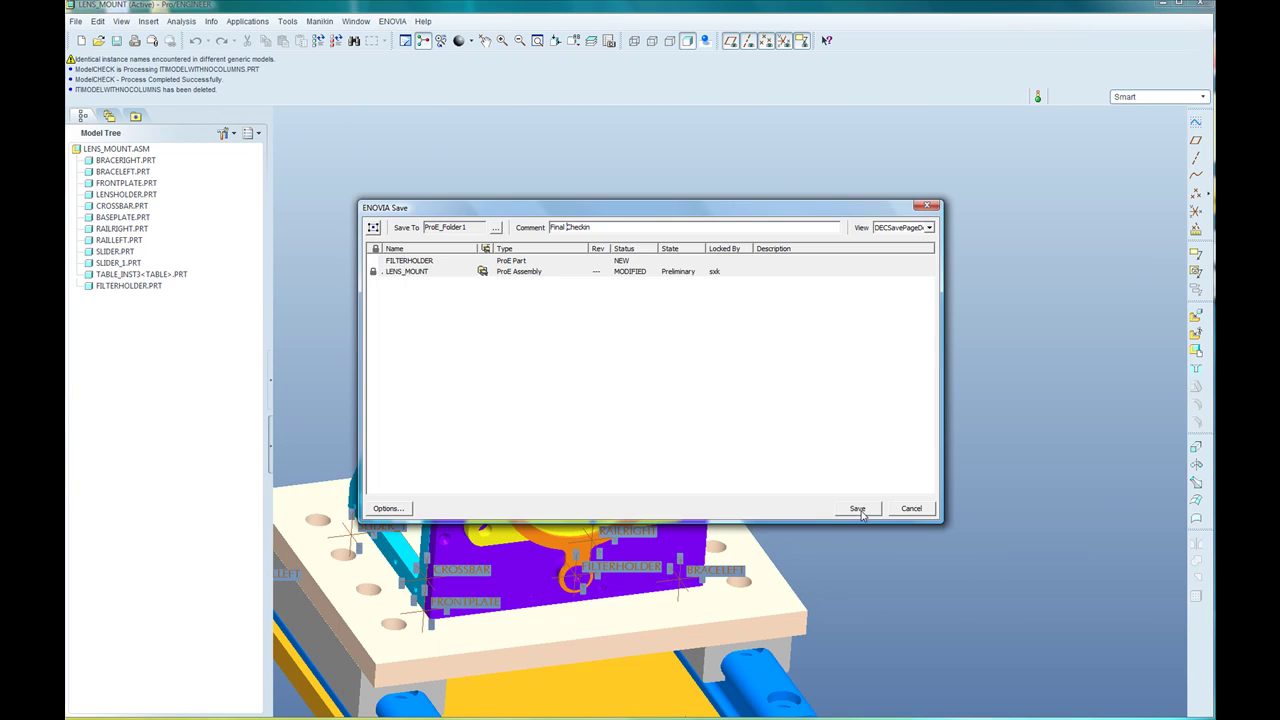
{"action": "left_click", "coordinate": [858, 509]}
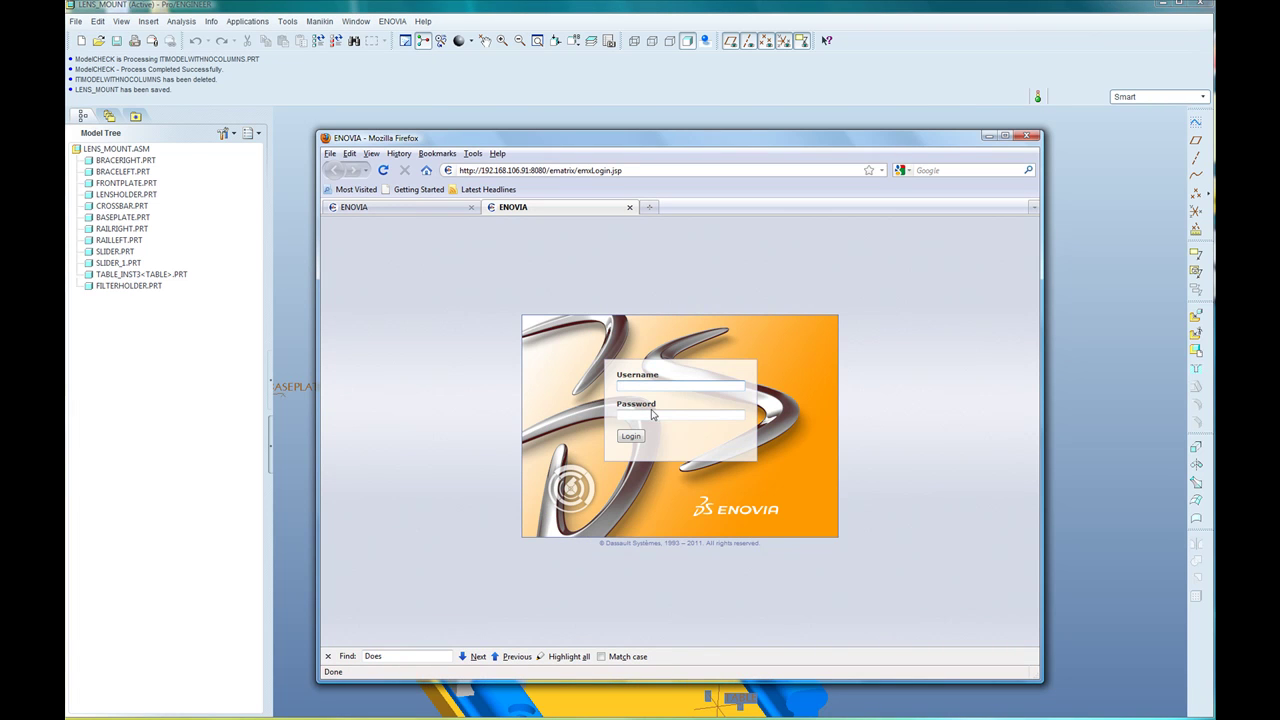
Enter the username and log in to the ENOVIA web client.
{"action": "type", "text": "k"}
{"action": "left_click", "coordinate": [651, 413]}
{"action": "key", "text": "Return"}
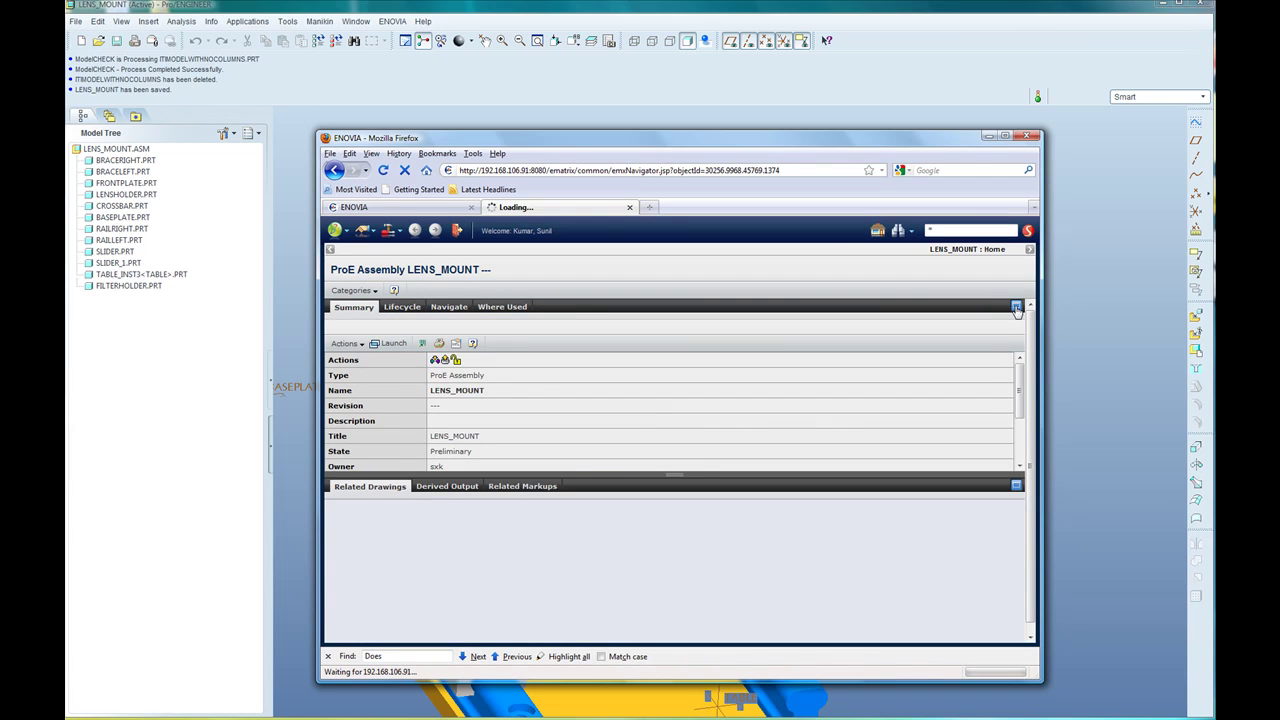
Open the LENS_MOUNT versioned assembly and show its Related Parts.
{"action": "left_click", "coordinate": [373, 340]}
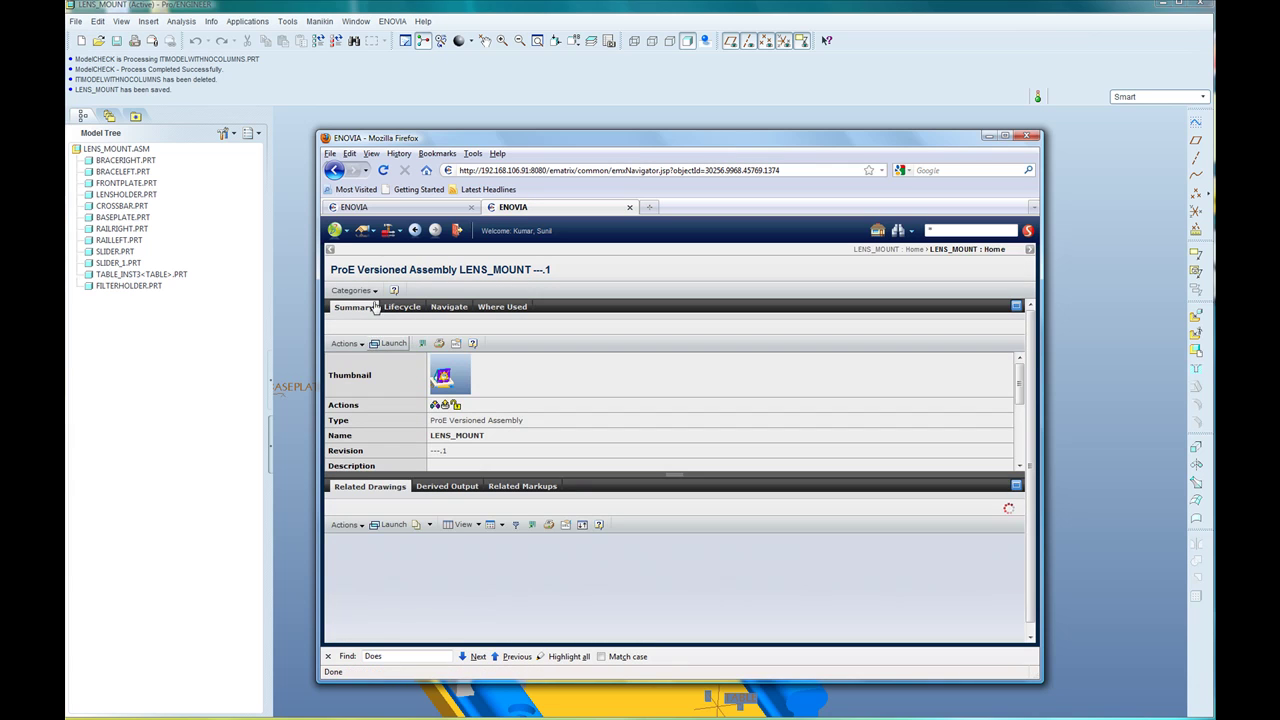
{"action": "left_click", "coordinate": [370, 291]}
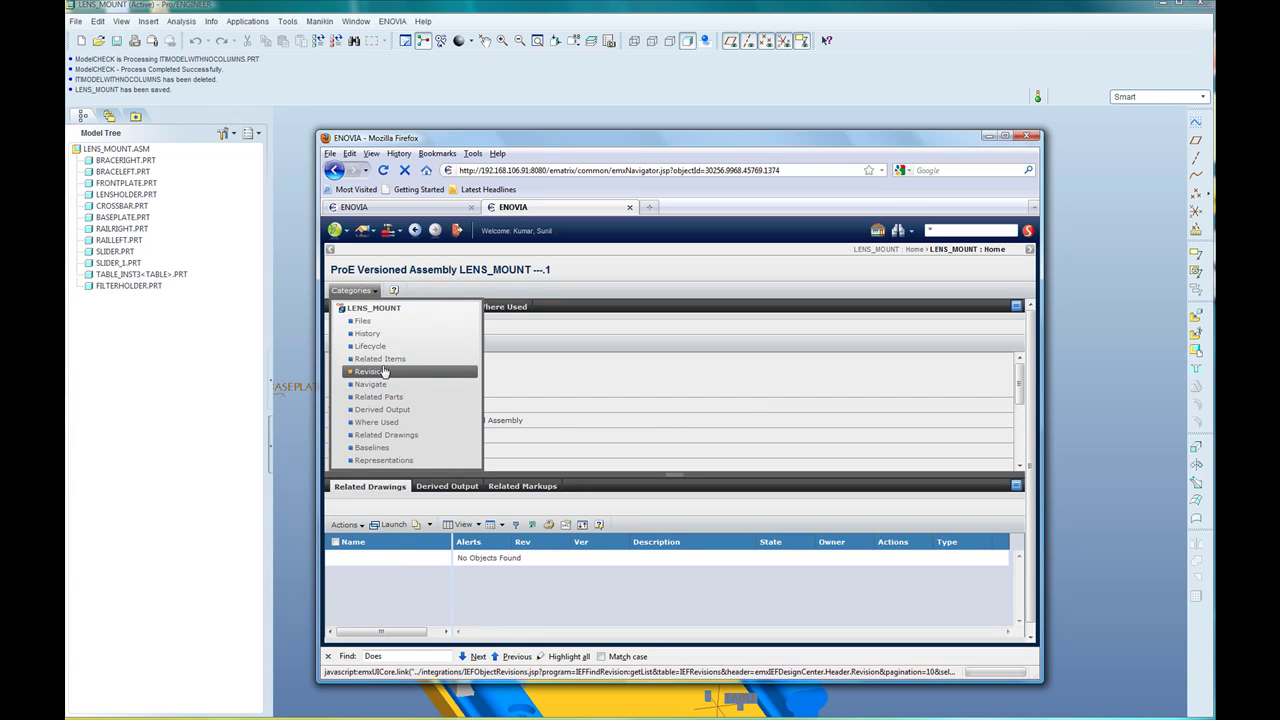
{"action": "left_click", "coordinate": [380, 397]}
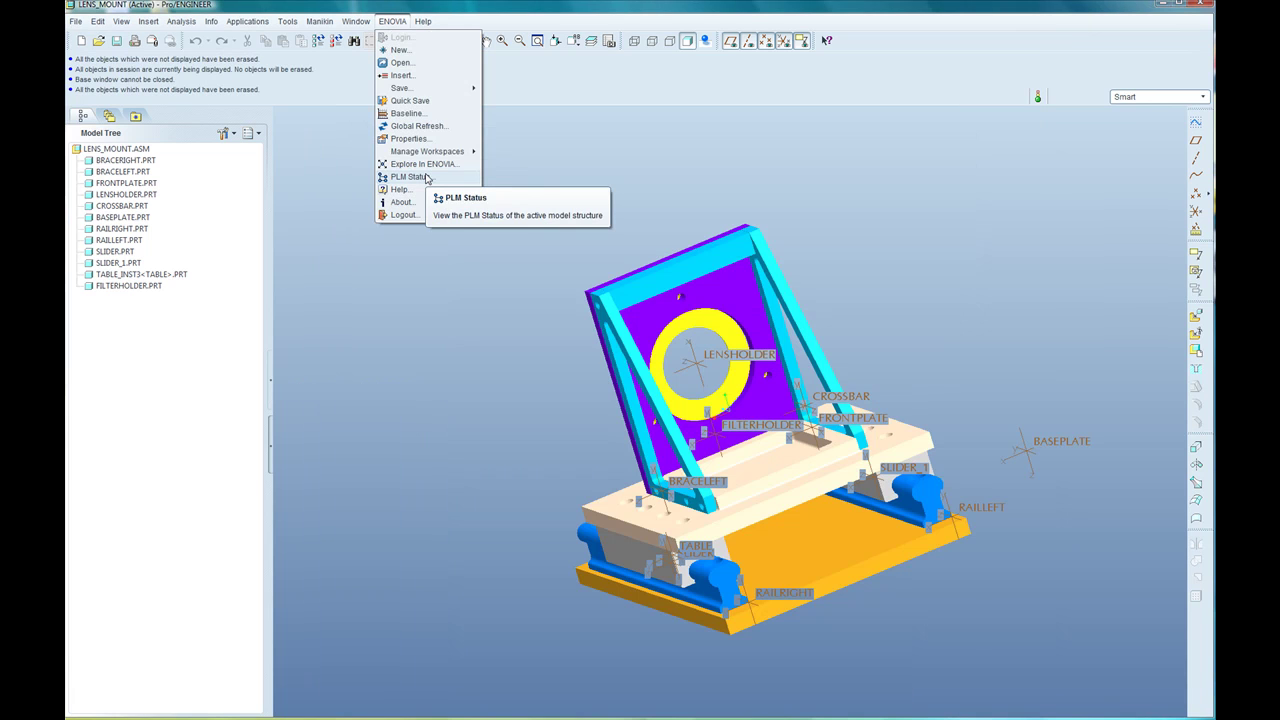
{"action": "left_click", "coordinate": [427, 177]}
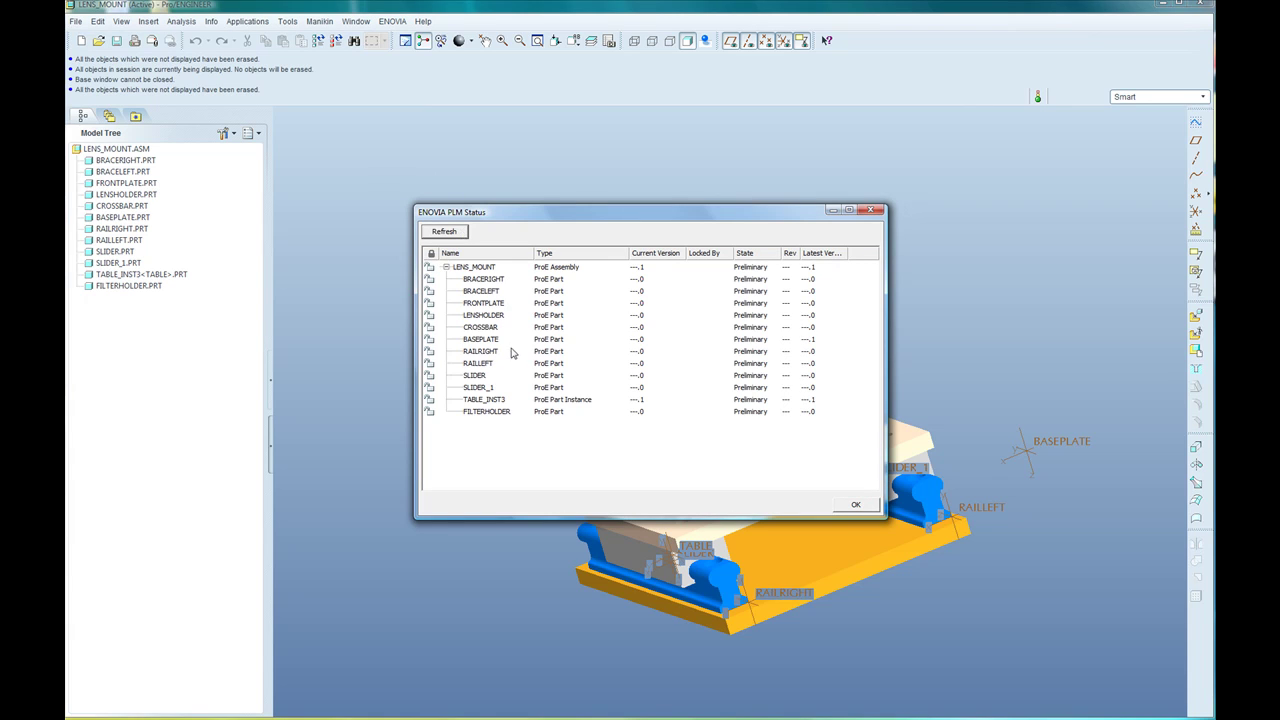
{"action": "left_click", "coordinate": [530, 343]}
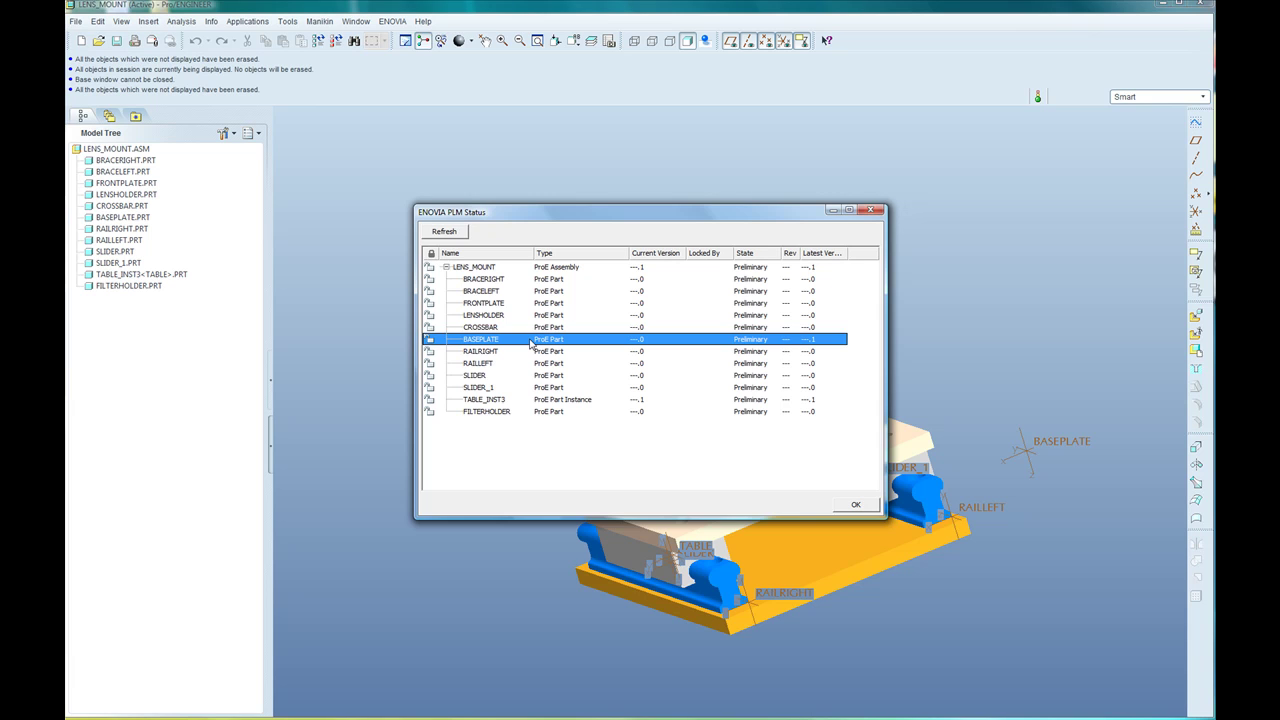
{"action": "left_click", "coordinate": [856, 506]}
{"action": "left_click", "coordinate": [392, 21]}
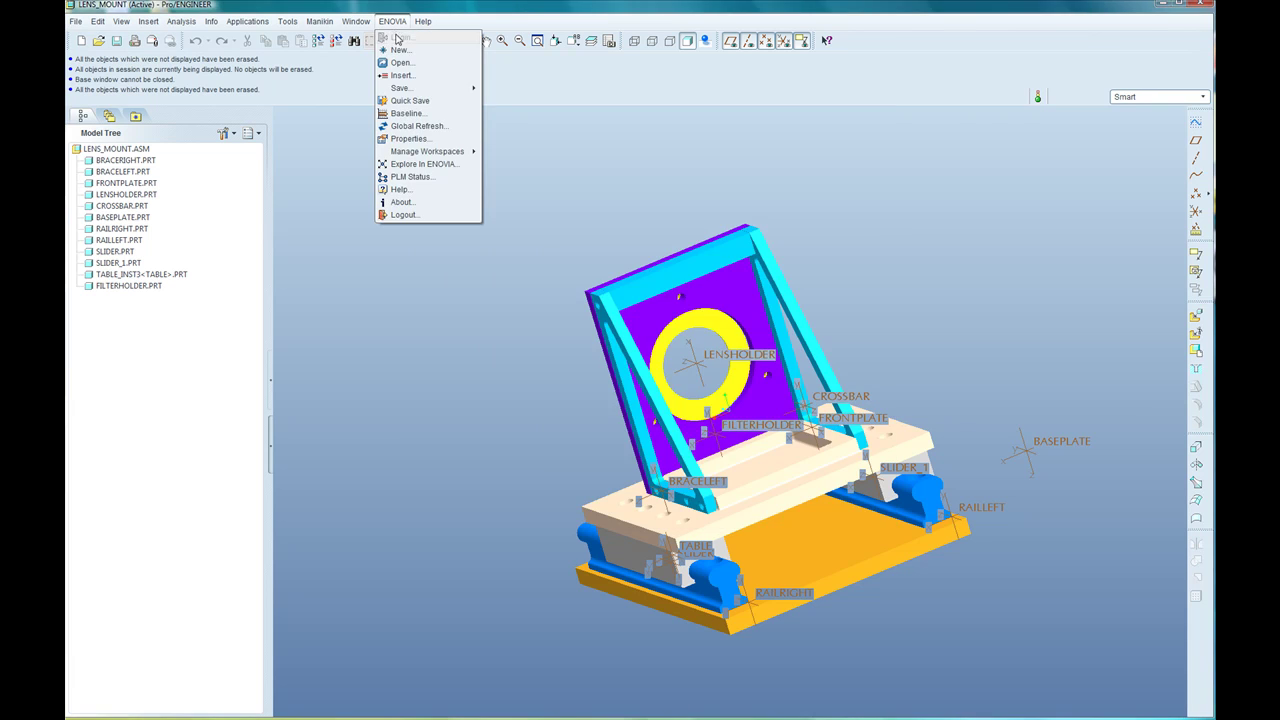
Run an ENOVIA Global Refresh to update BASEPLATE to its latest version.
{"action": "left_click", "coordinate": [418, 126]}
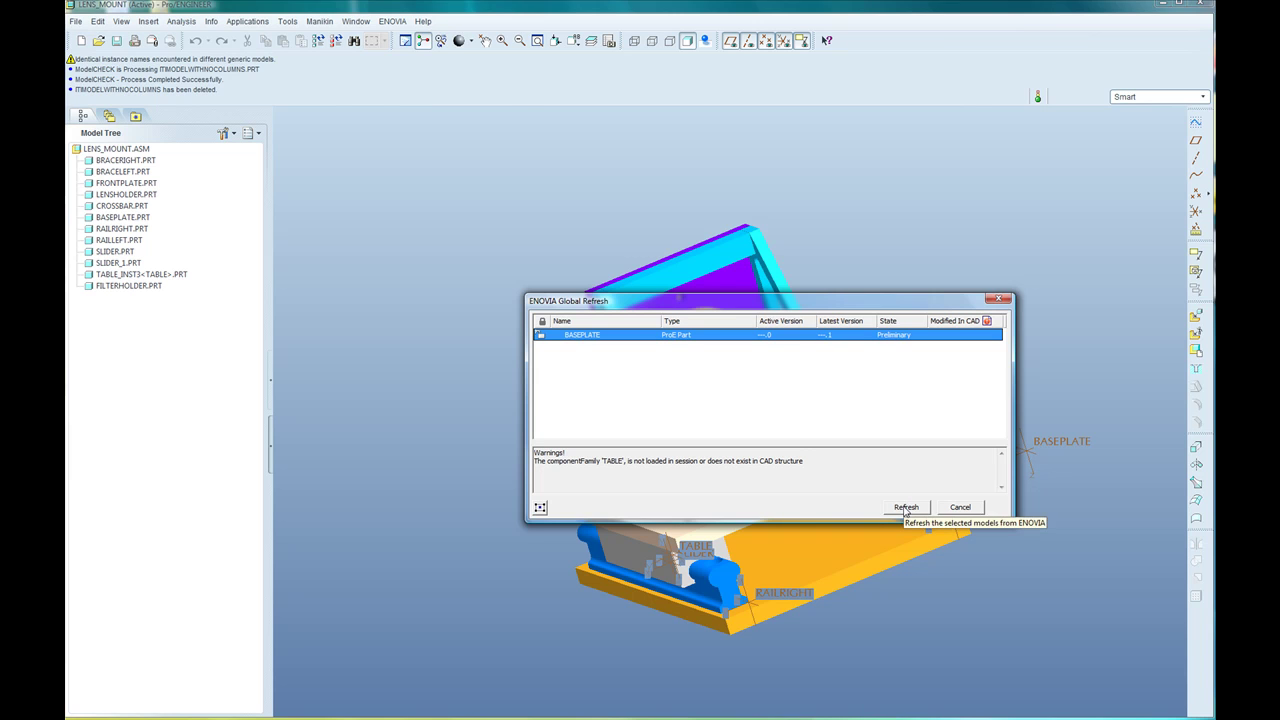
{"action": "left_click", "coordinate": [906, 507]}
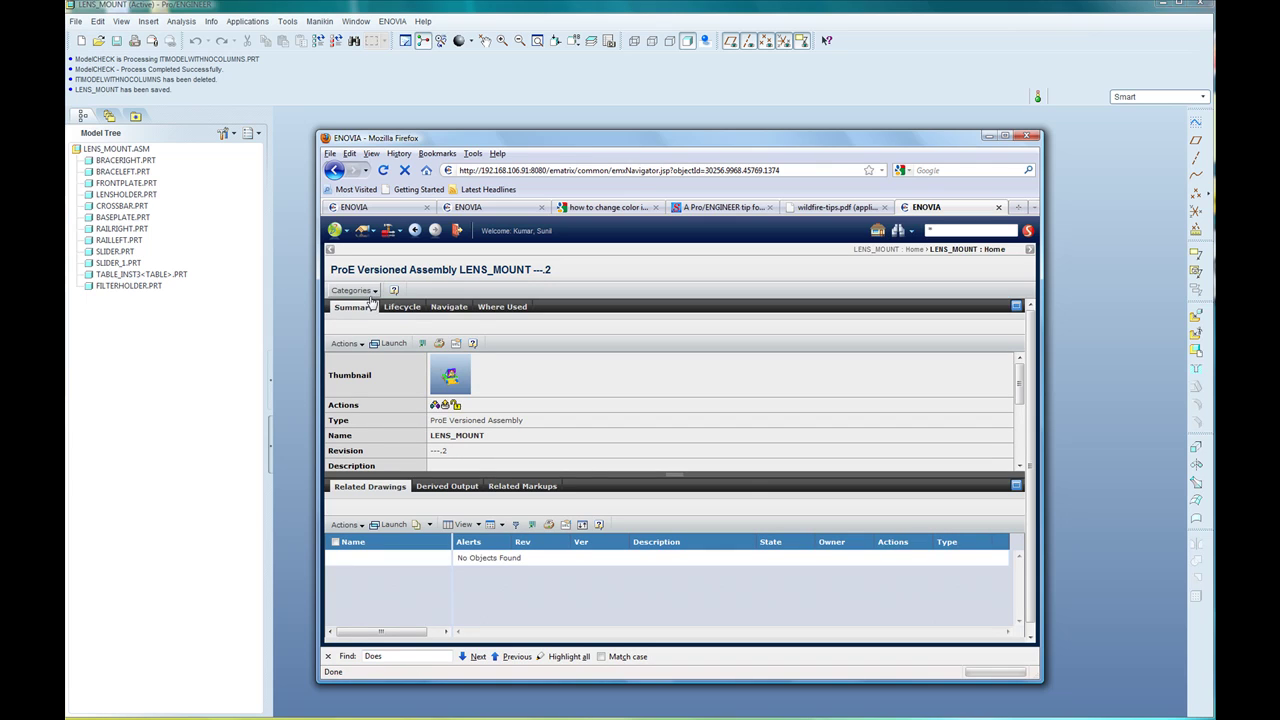
Launch EBOMSync from the Actions menu of the LENS_MOUNT versioned assembly.
{"action": "left_click", "coordinate": [374, 291]}
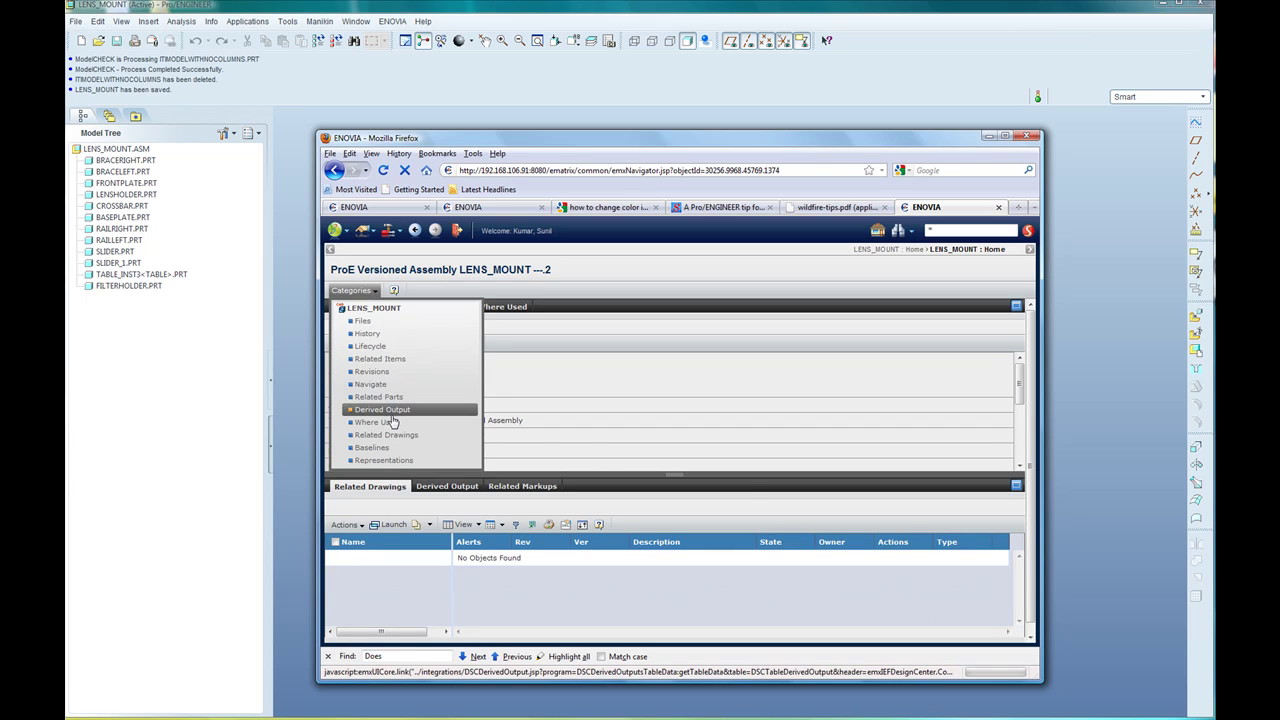
{"action": "left_click", "coordinate": [612, 382]}
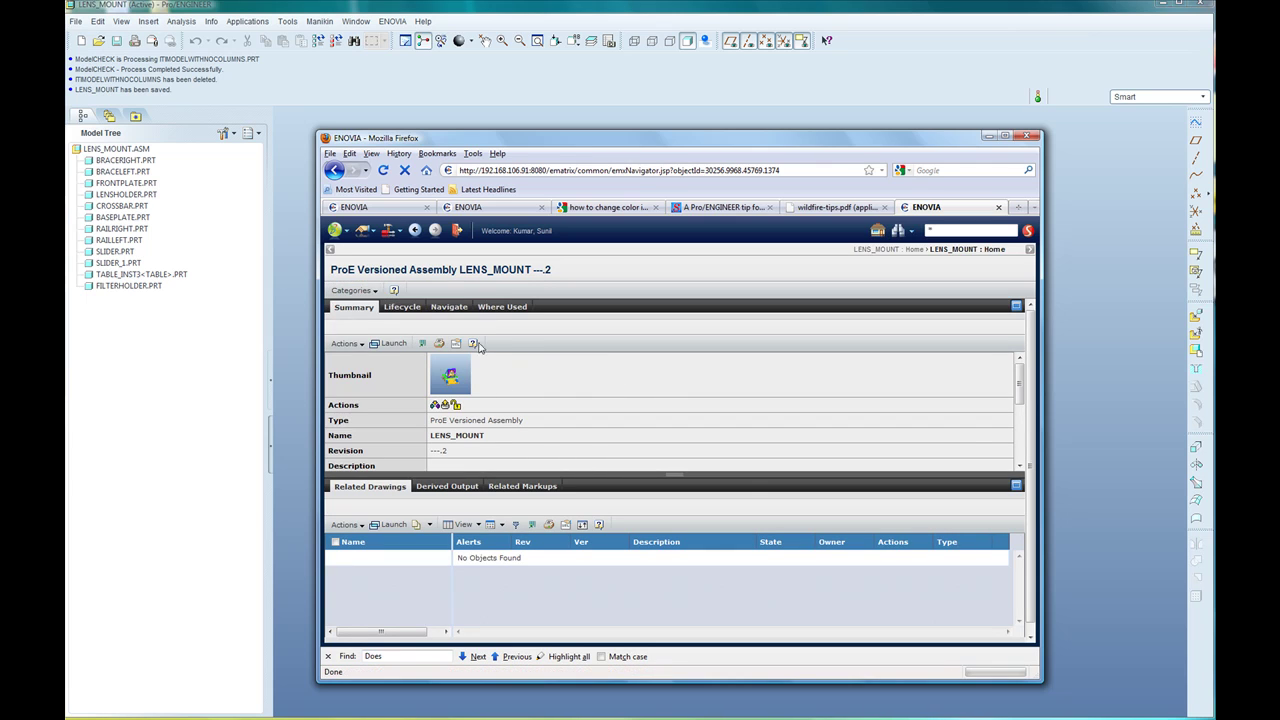
{"action": "left_click", "coordinate": [356, 343]}
{"action": "left_click", "coordinate": [366, 387]}
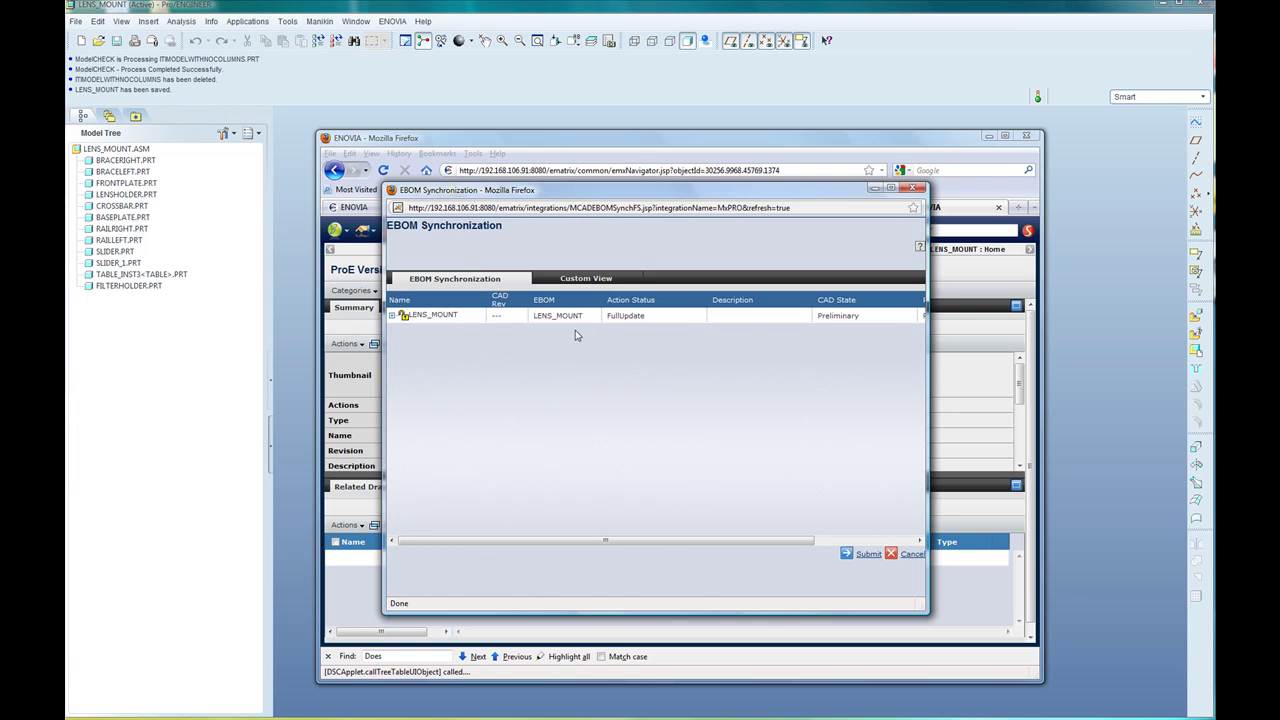
Expand LENS_MOUNT, enlarge the EBOM Synchronization window, and submit the sync for all twelve parts.
{"action": "left_click", "coordinate": [392, 316]}
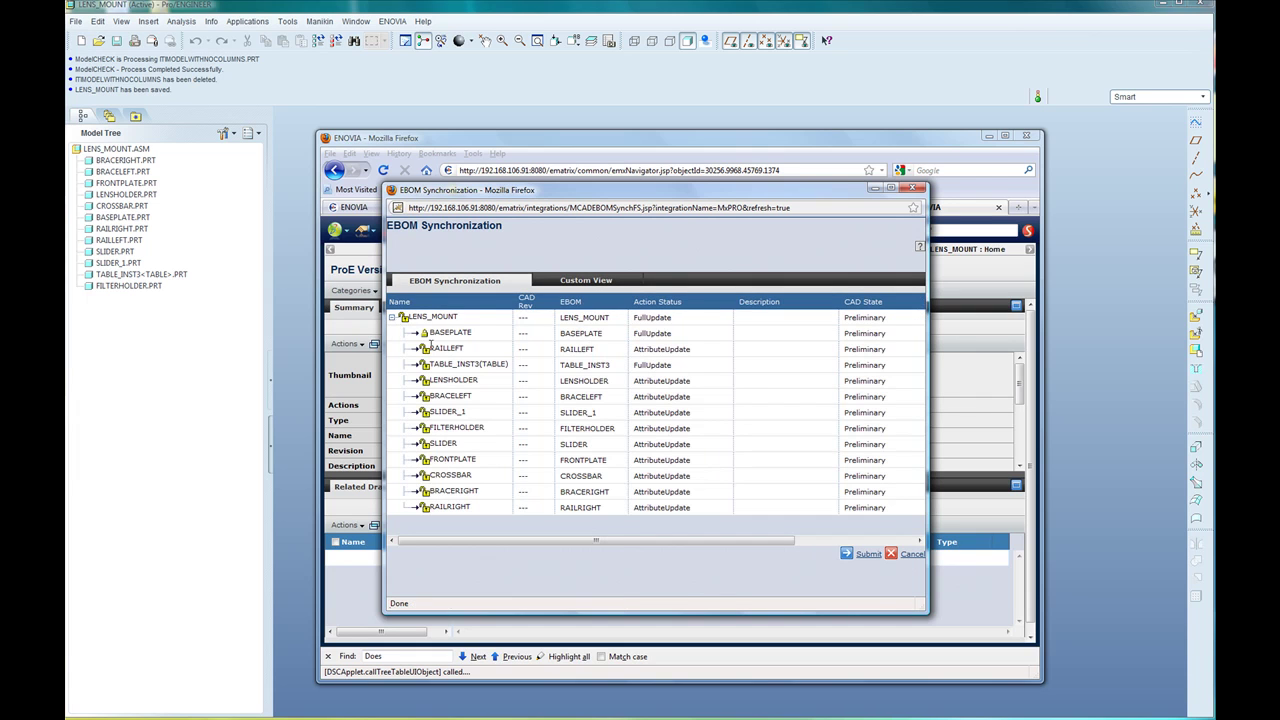
{"action": "left_click_drag", "start_coordinate": [612, 192], "coordinate": [558, 126]}
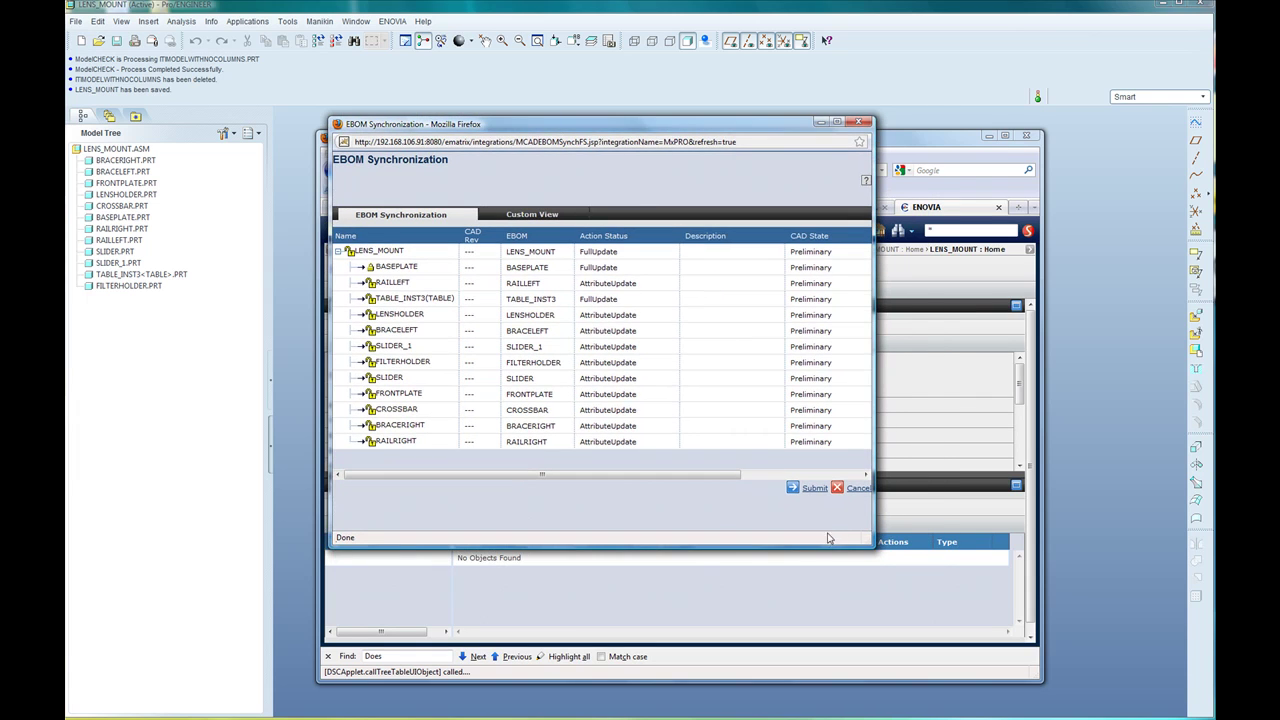
{"action": "left_click_drag", "start_coordinate": [870, 545], "coordinate": [900, 574]}
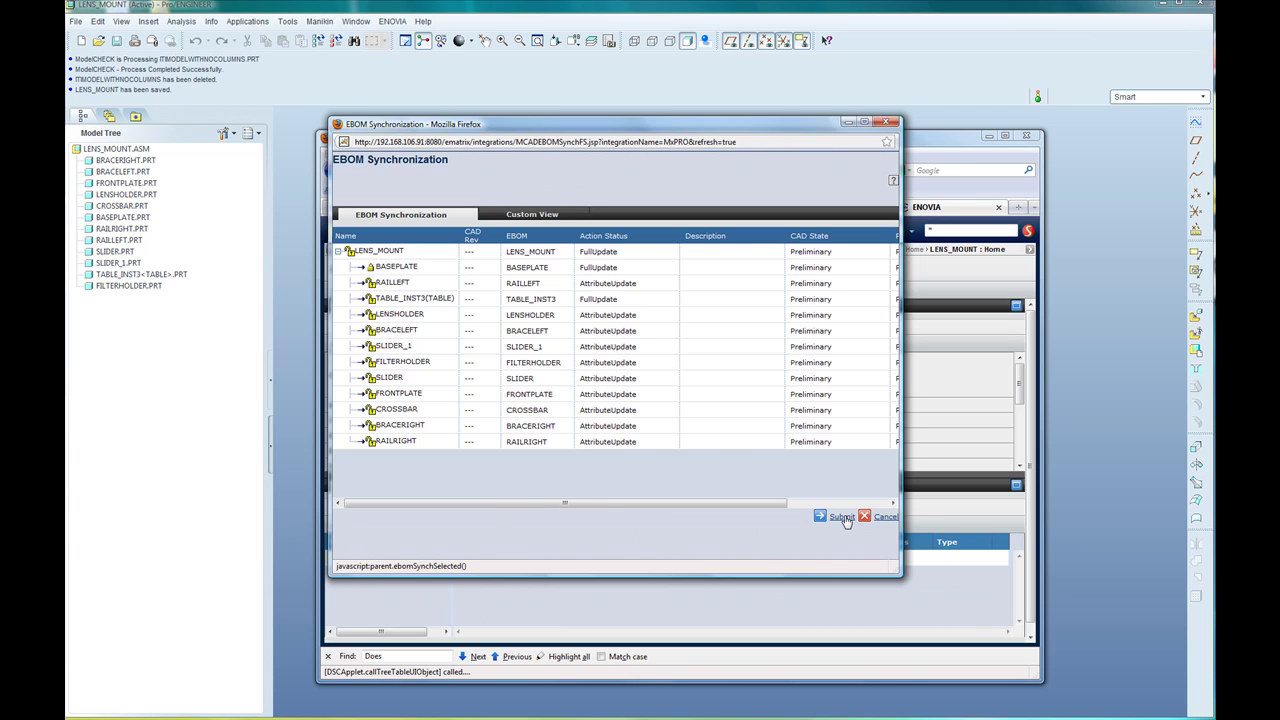
{"action": "left_click", "coordinate": [845, 519]}
{"action": "left_click", "coordinate": [884, 536]}
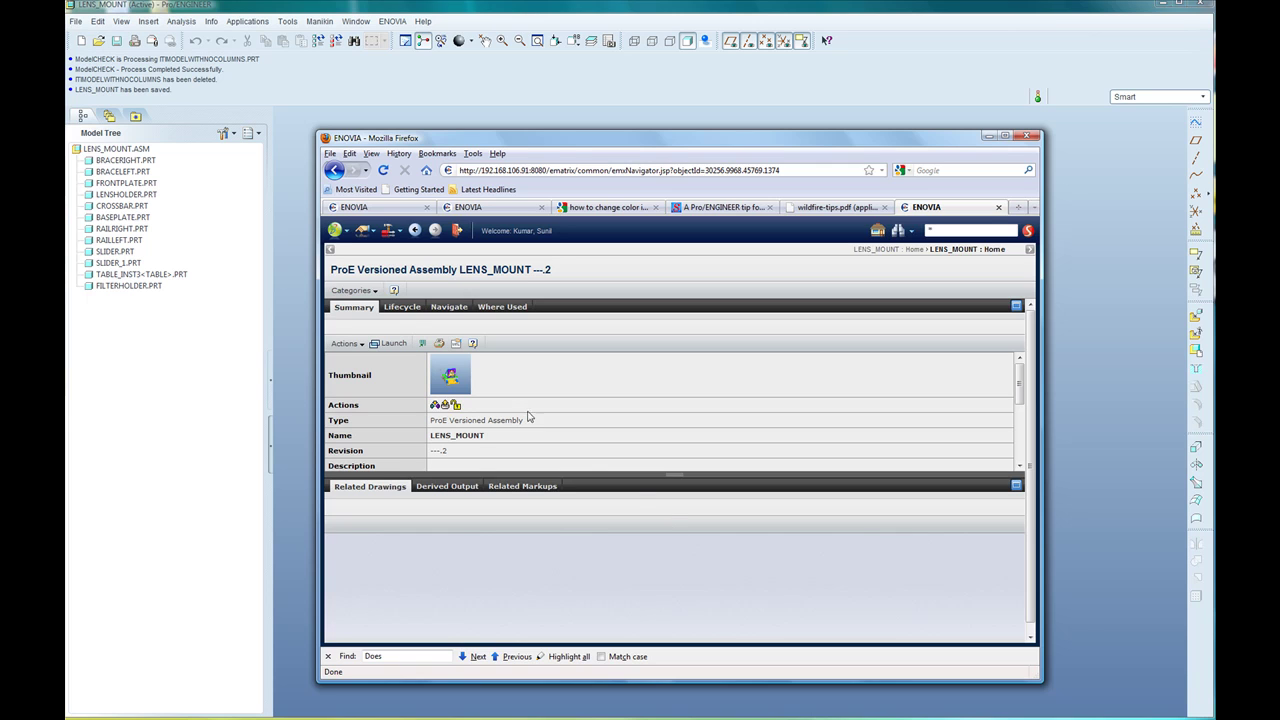
Open the LENS_MOUNT part from the assembly's Related Parts.
{"action": "left_click", "coordinate": [365, 292]}
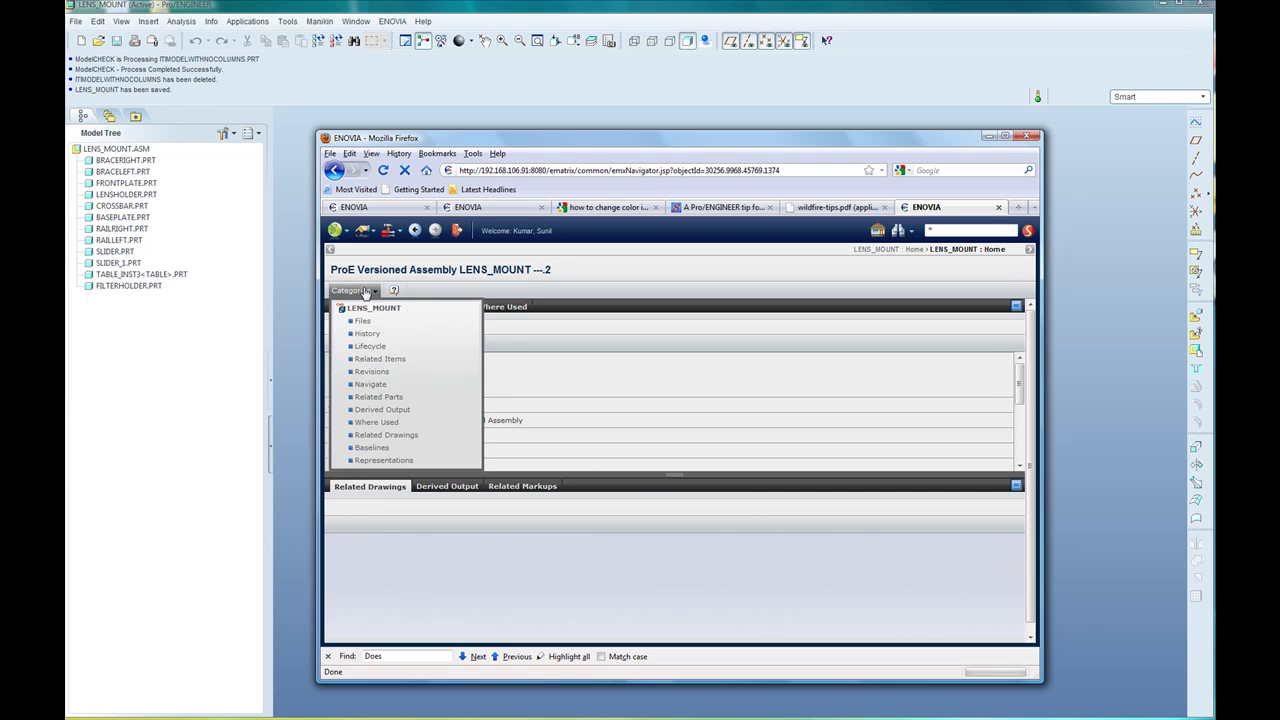
{"action": "left_click", "coordinate": [380, 398]}
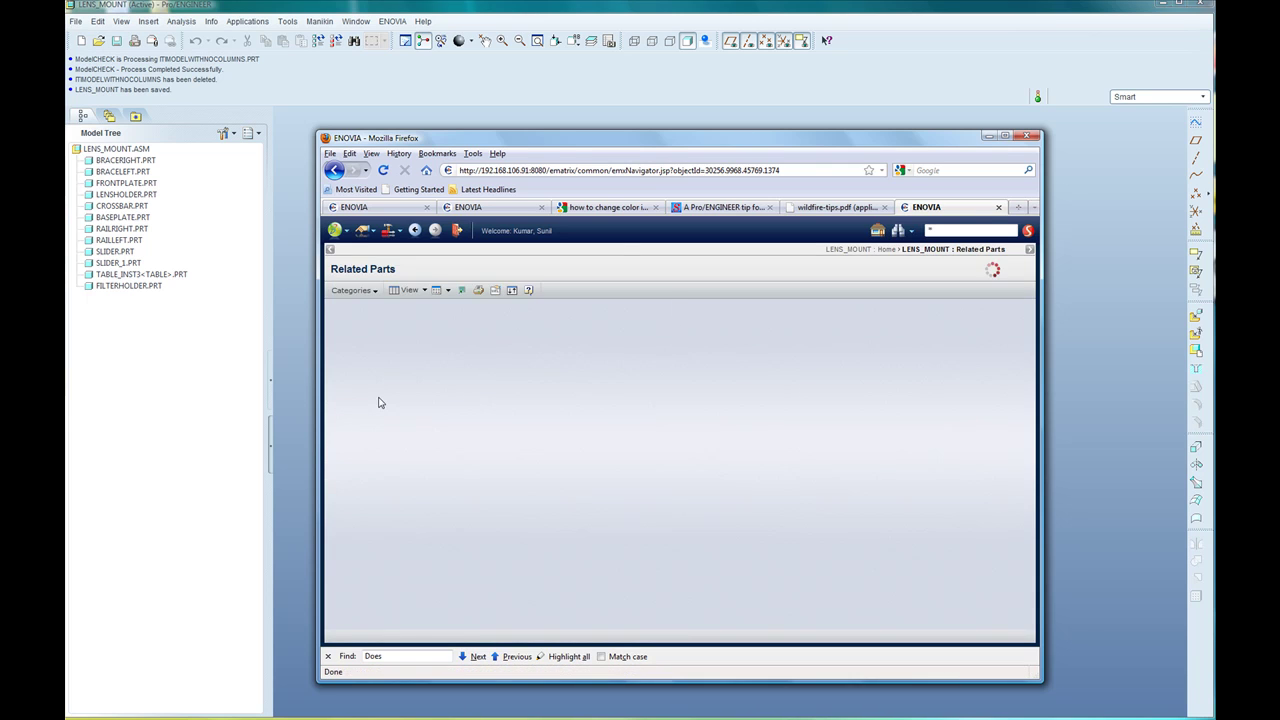
{"action": "left_click", "coordinate": [481, 326]}
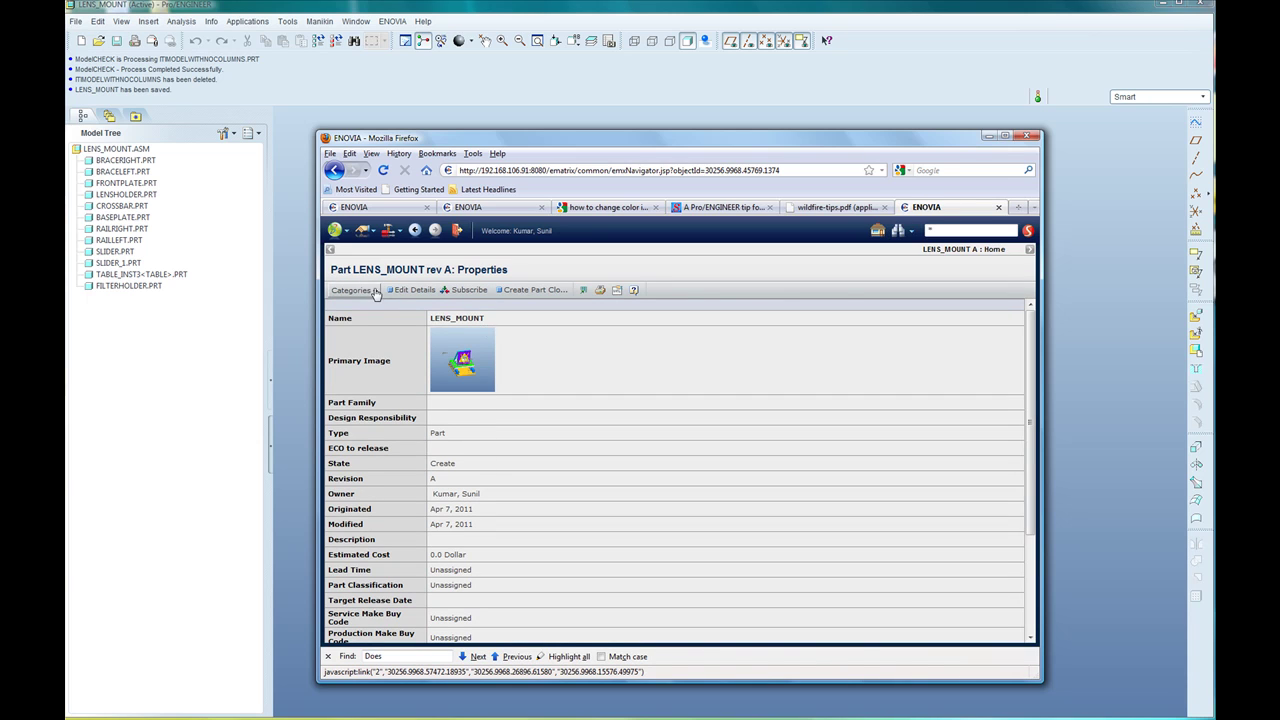
Show the BOM PowerView for LENS_MOUNT rev A and tick its top-level row.
{"action": "left_click", "coordinate": [376, 292]}
{"action": "left_click", "coordinate": [374, 323]}
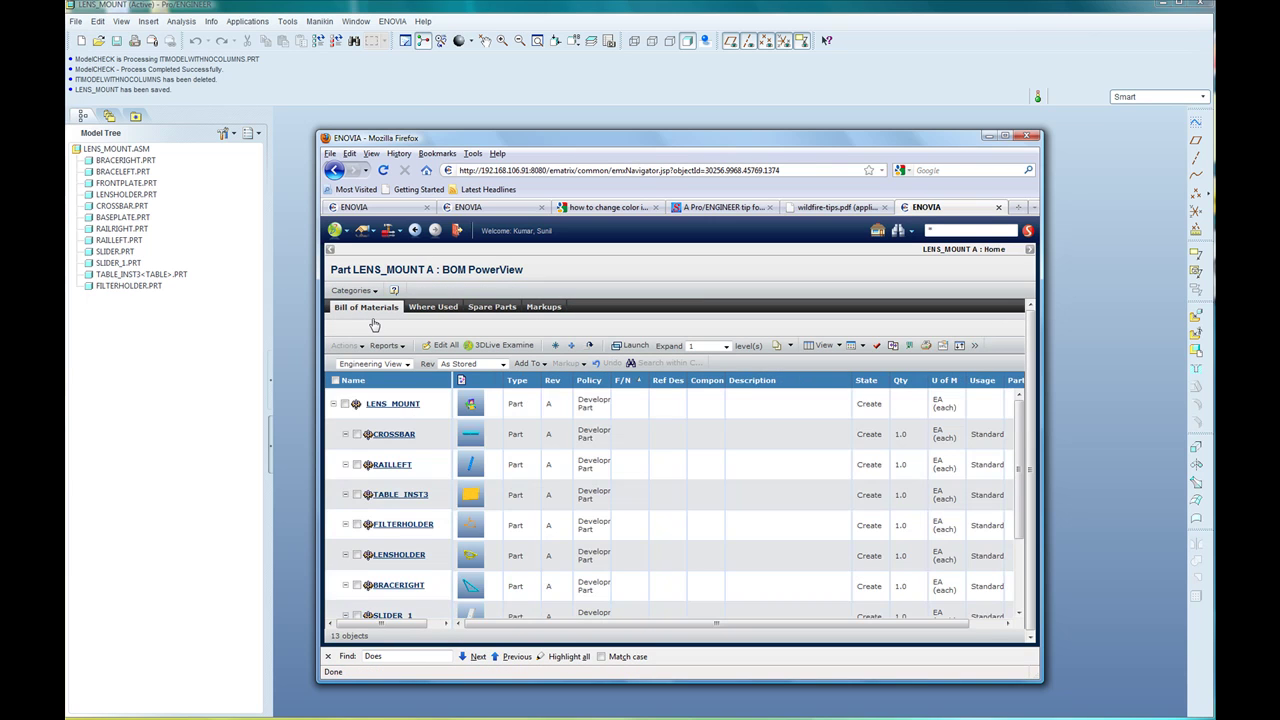
{"action": "left_click", "coordinate": [345, 406]}
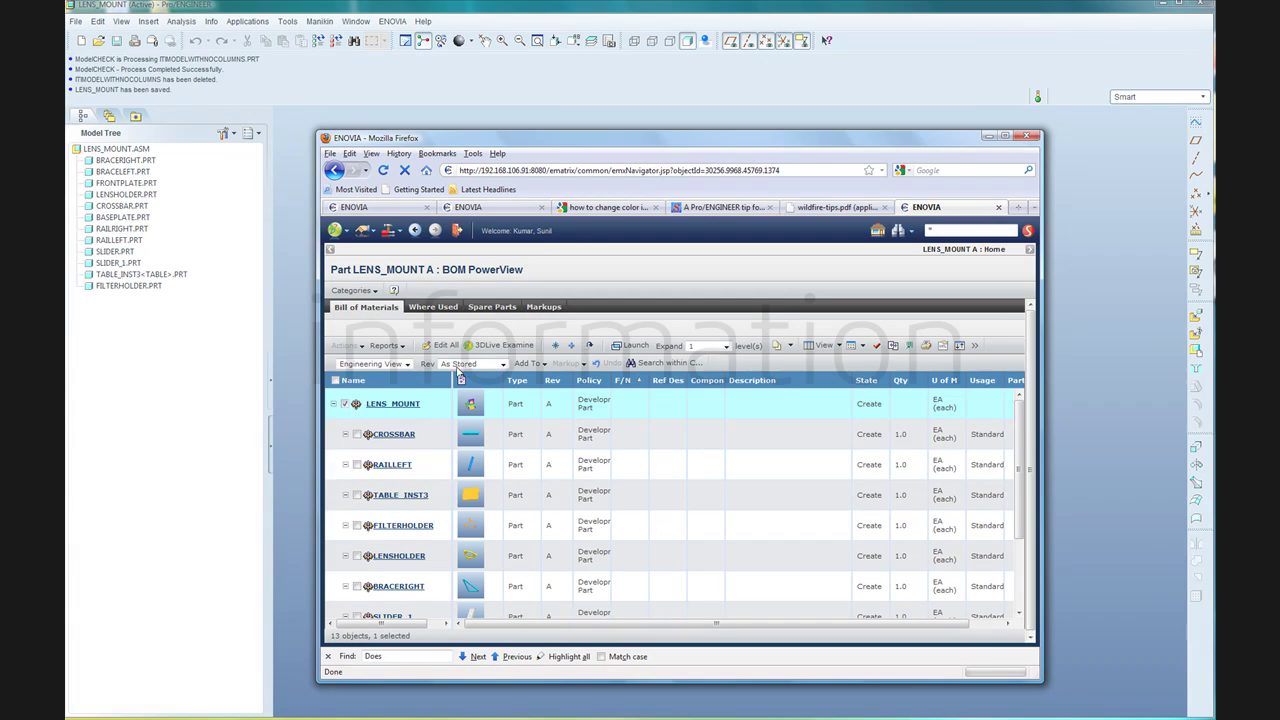